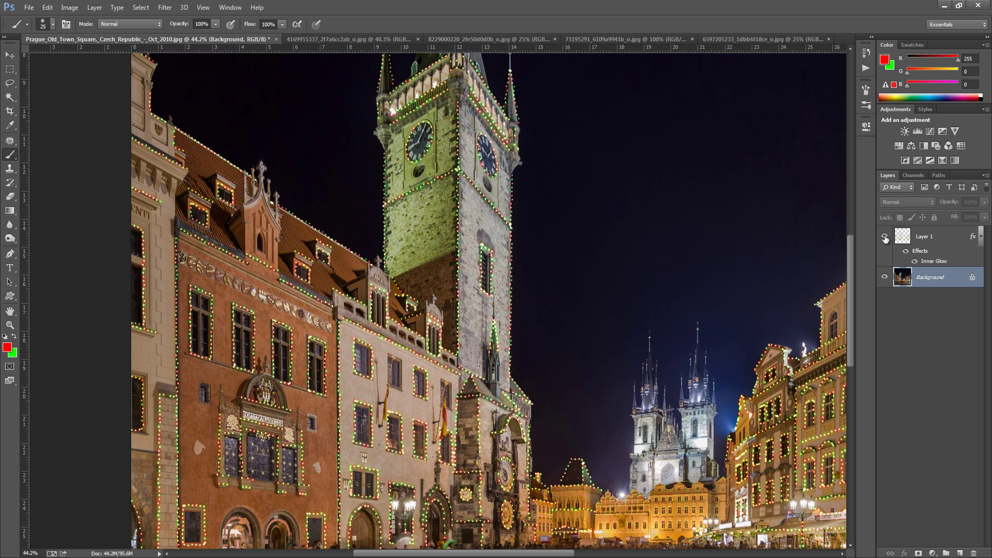
Toggle the light-bulb layer off and on to compare the square with and without lights
click(884, 236)
click(884, 236)
click(885, 236)
click(884, 236)
click(884, 236)
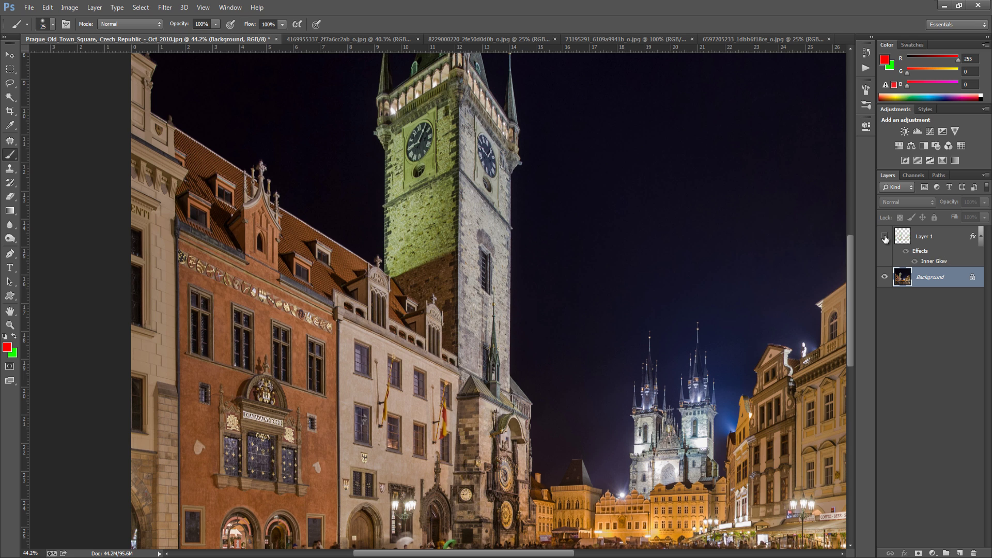
click(884, 236)
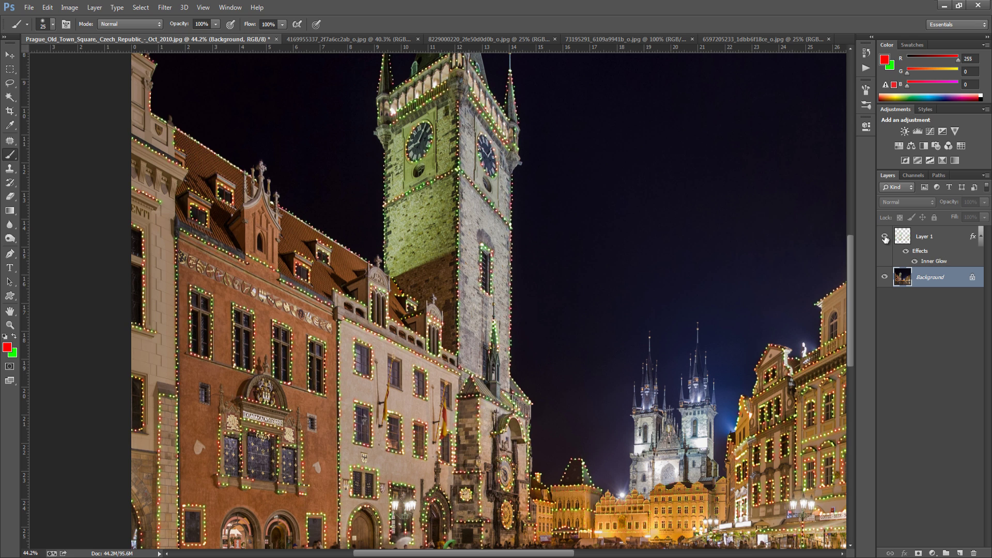
Look through the lit tree, white-lights avenue, purple trees and lit building reference photos, then return to Prague
click(318, 40)
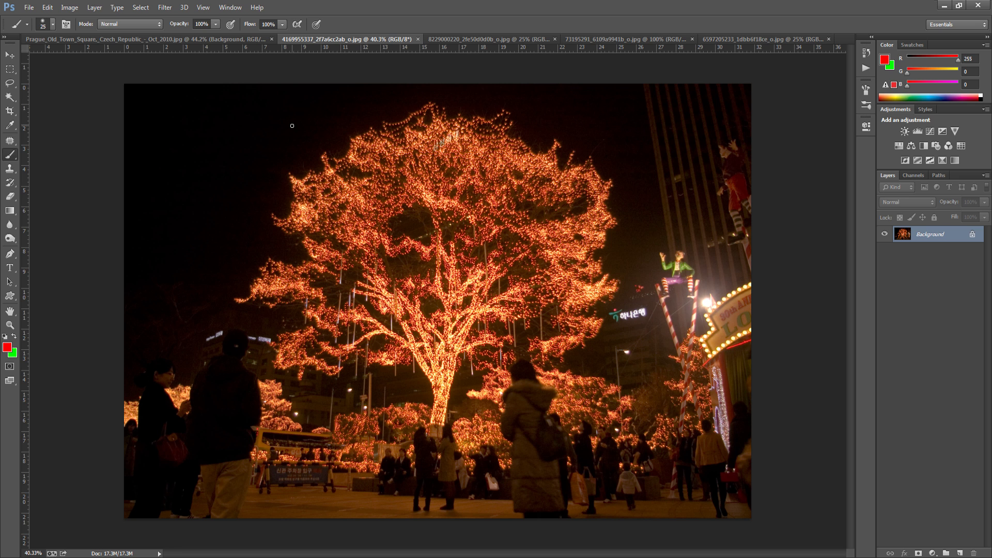
click(468, 39)
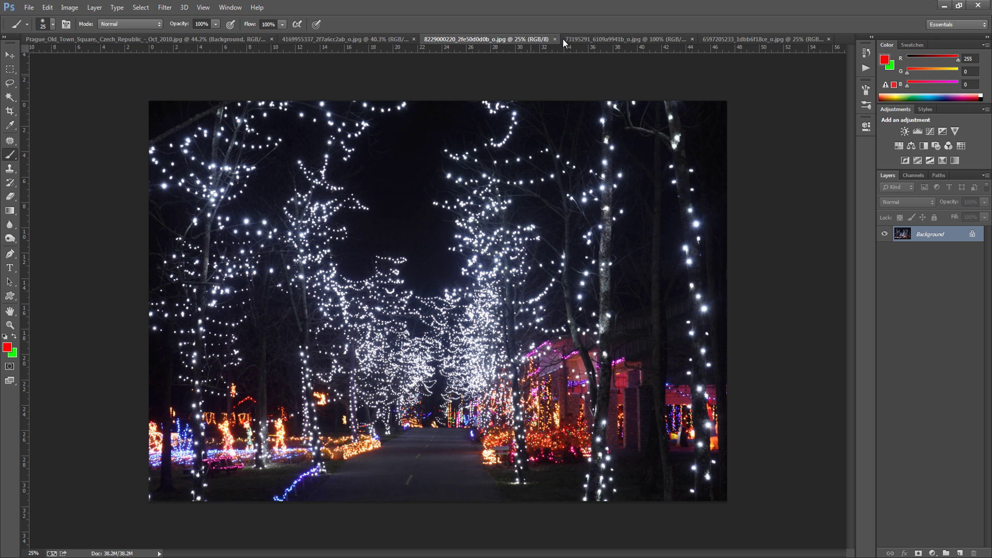
click(588, 35)
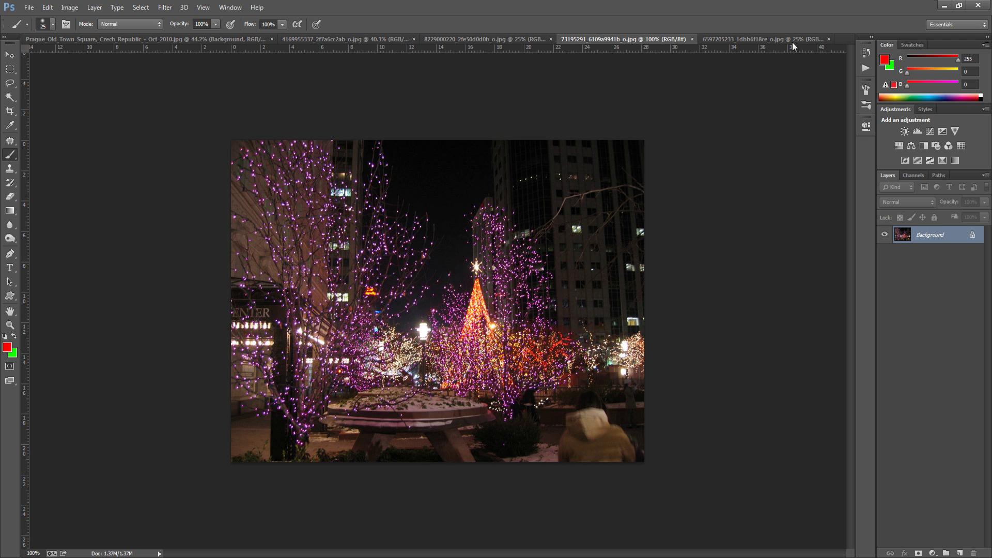
click(754, 39)
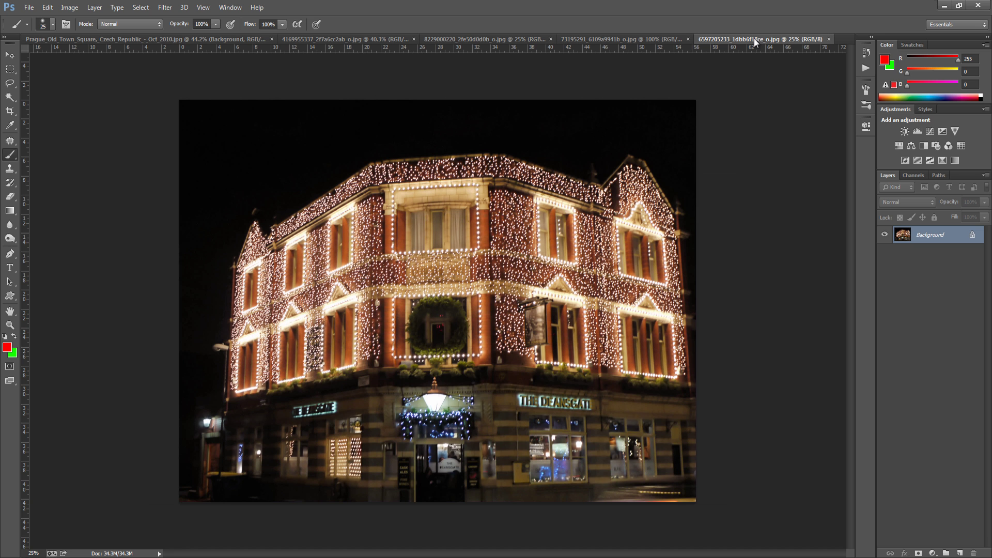
click(94, 37)
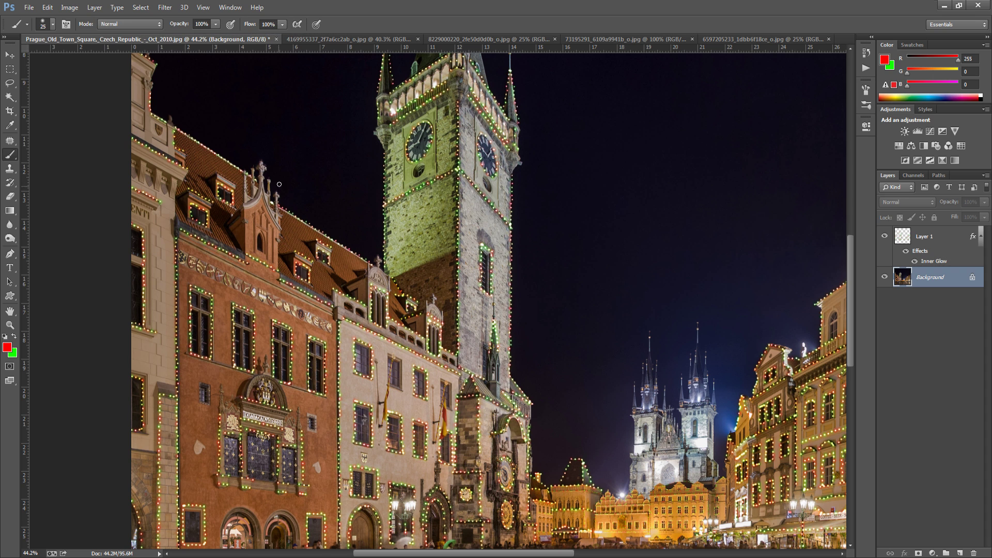
Hide Layer 1 with the finished Inner Glow string lights
scroll(576, 310, down, 3)
scroll(576, 310, down, 1)
scroll(516, 295, up, 2)
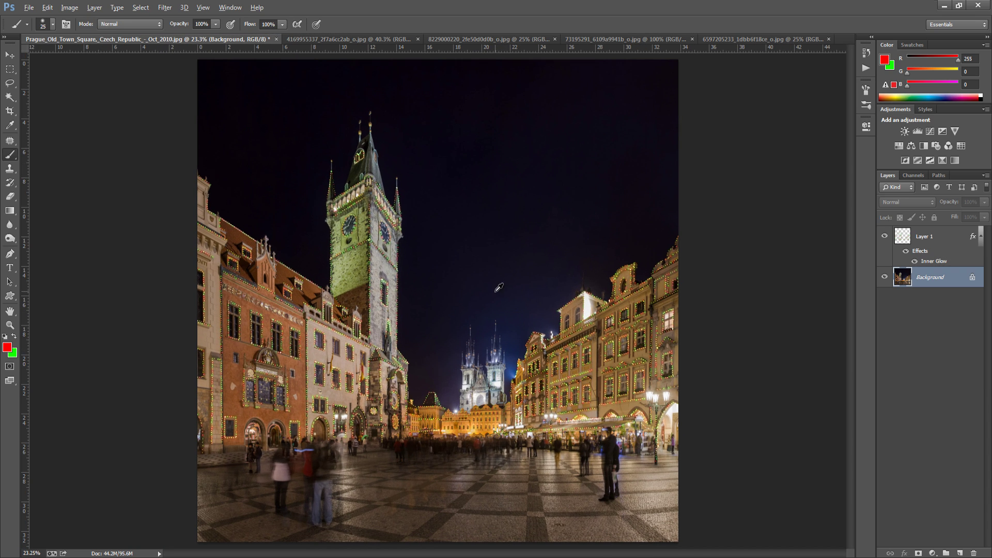
click(884, 238)
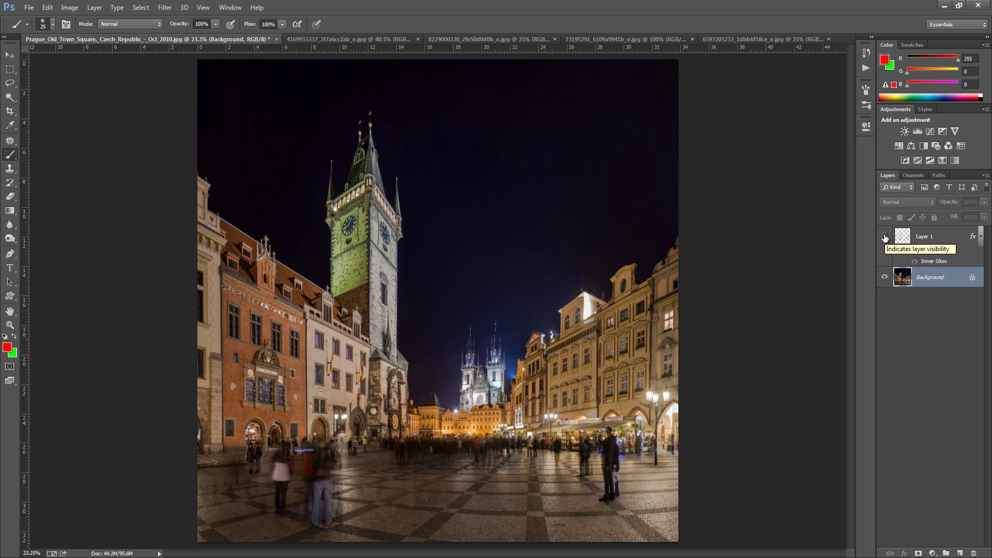
Create empty Layer 2 above Background and set the foreground colour to ff0000
click(959, 553)
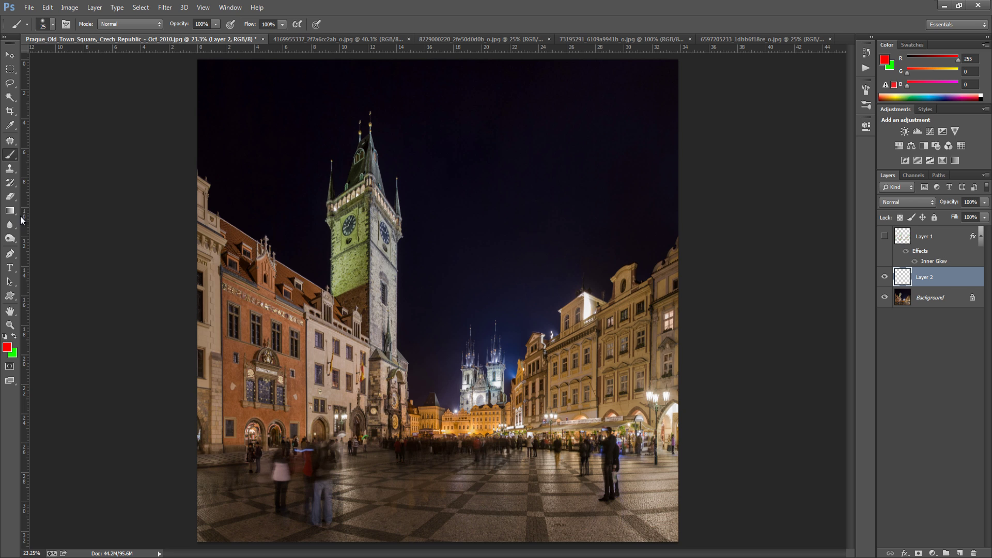
click(7, 347)
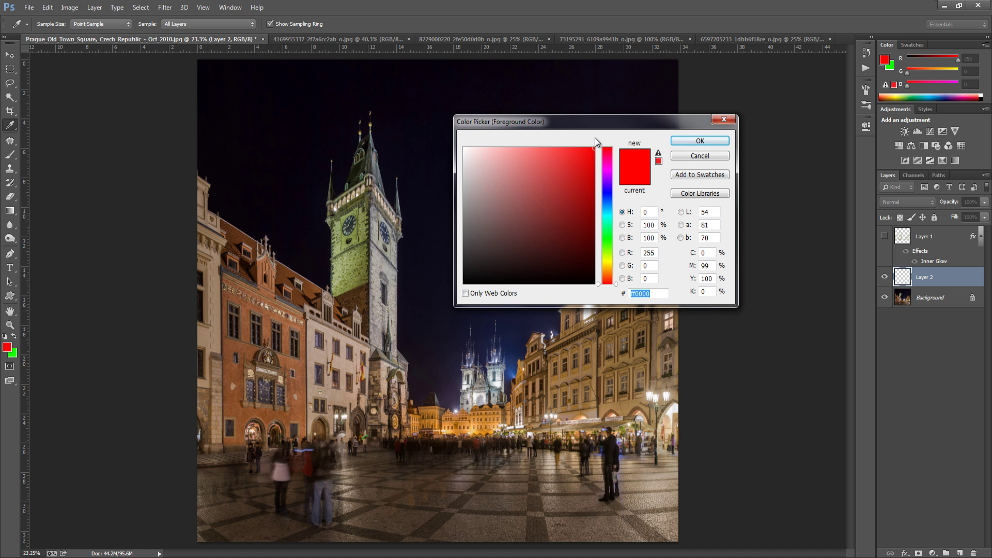
click(696, 143)
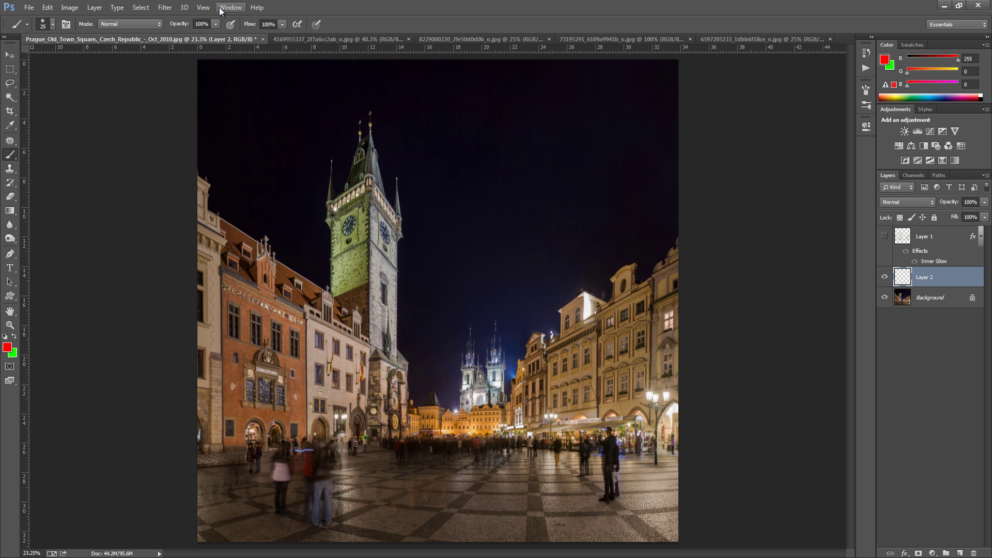
Show the Brush Tip Shape settings: 25 px tip, 0% hardness, 68% spacing
click(238, 9)
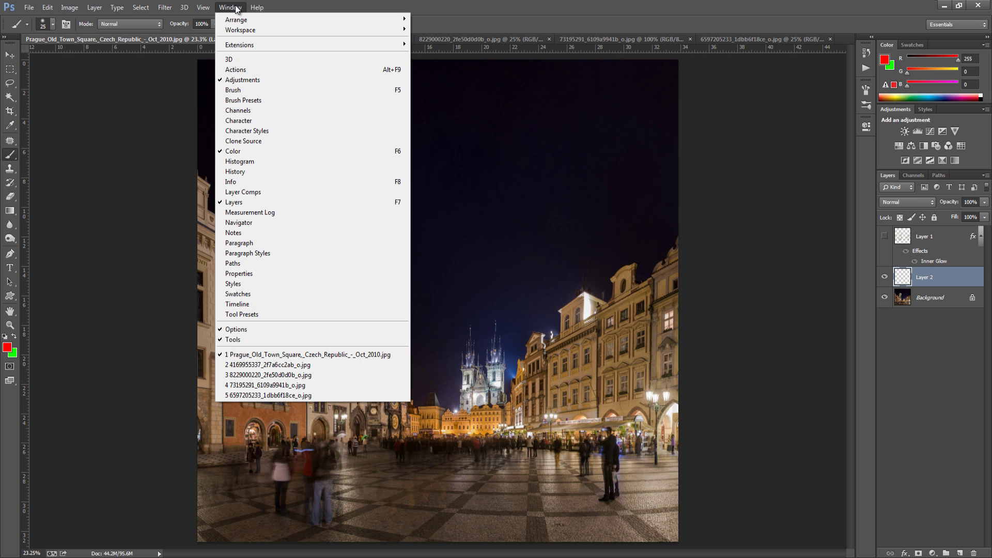
click(865, 89)
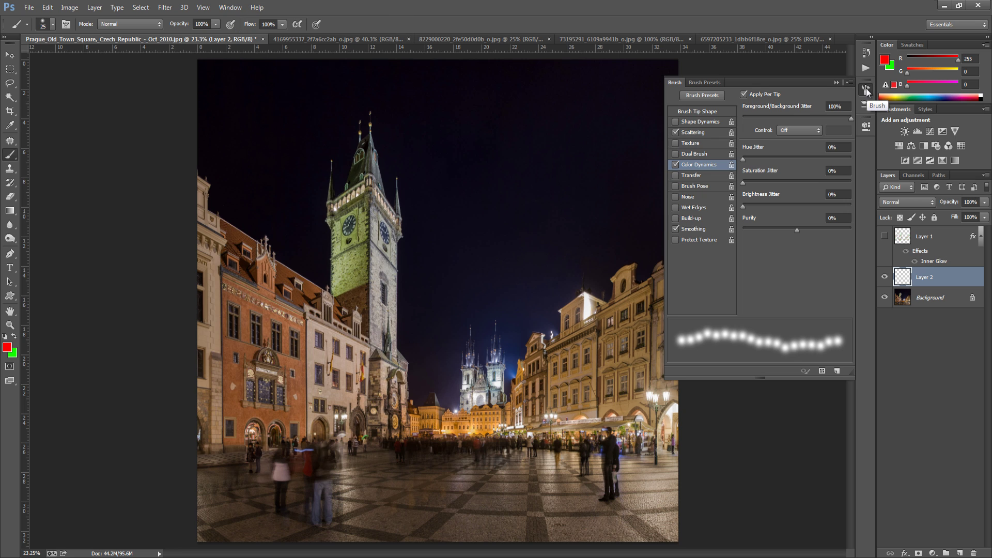
click(713, 112)
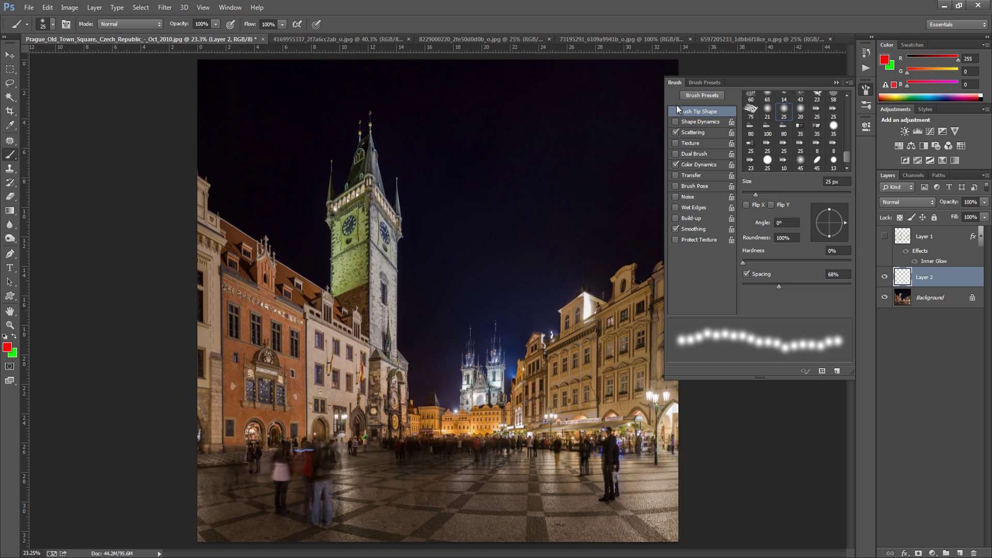
Check the Scattering settings and Color Dynamics with 100% Foreground/Background Jitter applied per tip
click(692, 133)
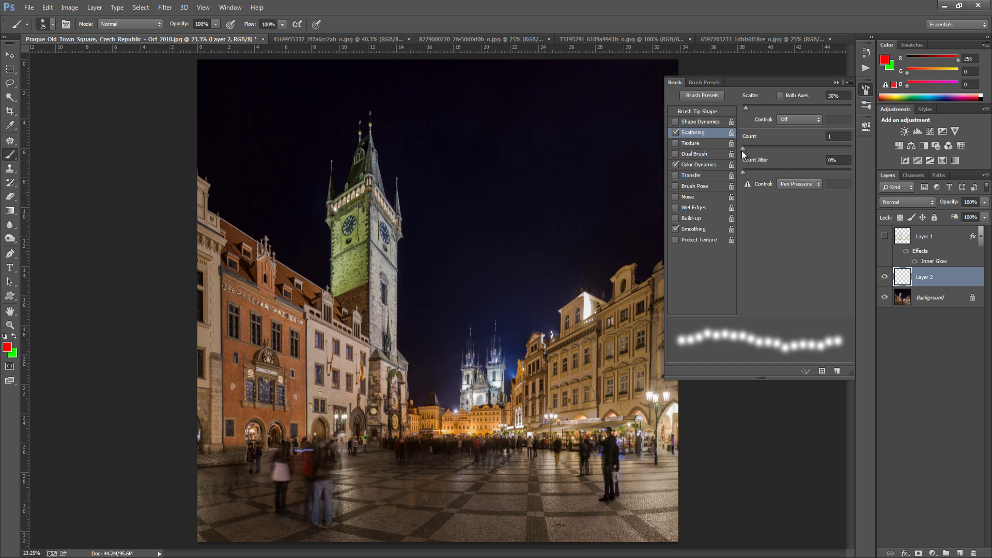
click(711, 163)
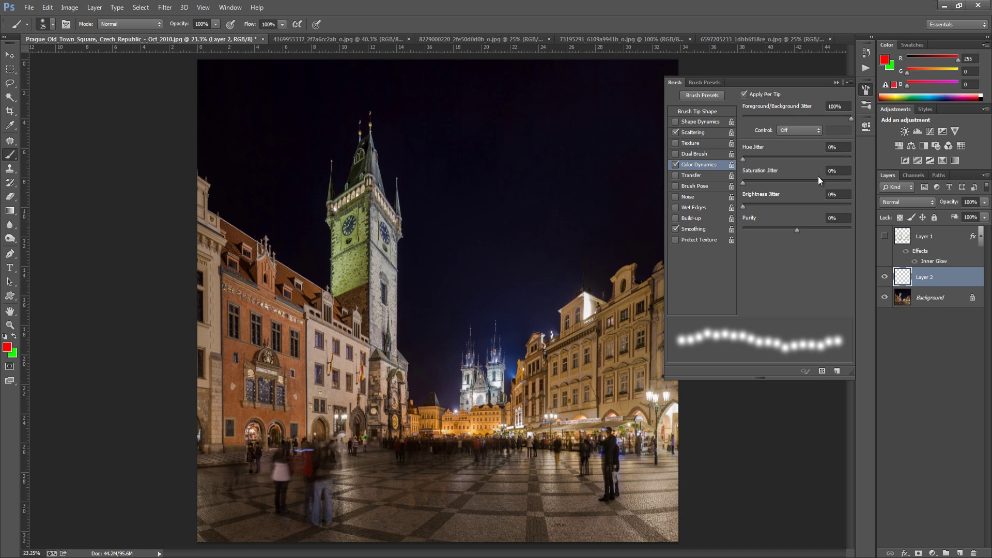
Paint red and green light strings along the roof toward the clock tower and down its edges
click(836, 84)
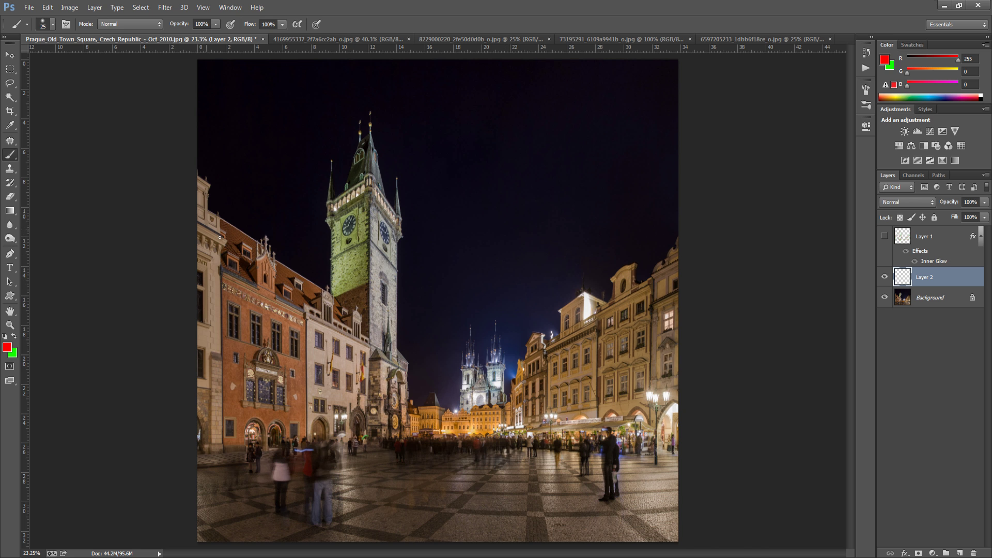
scroll(219, 237, up, 2)
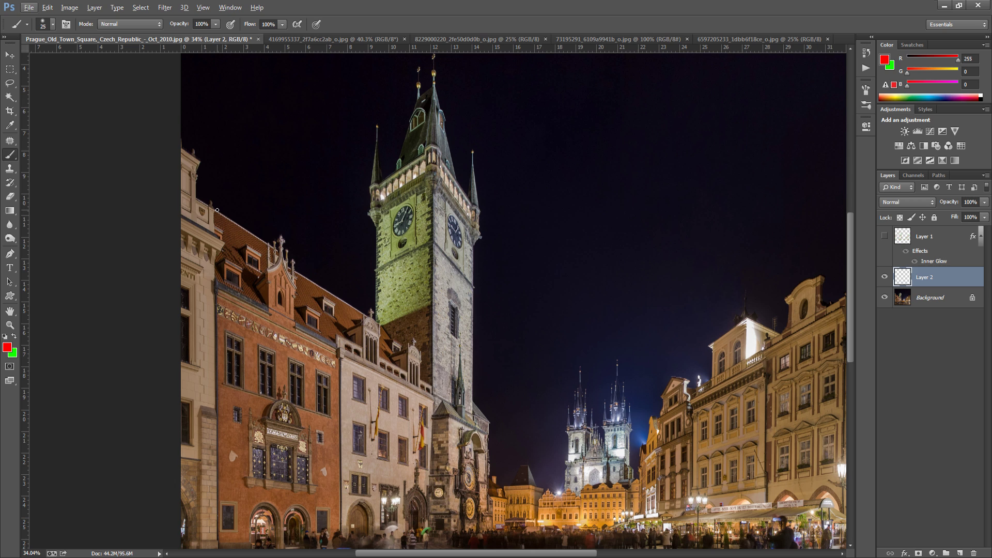
shift+click(270, 246)
shift+click(369, 316)
click(376, 228)
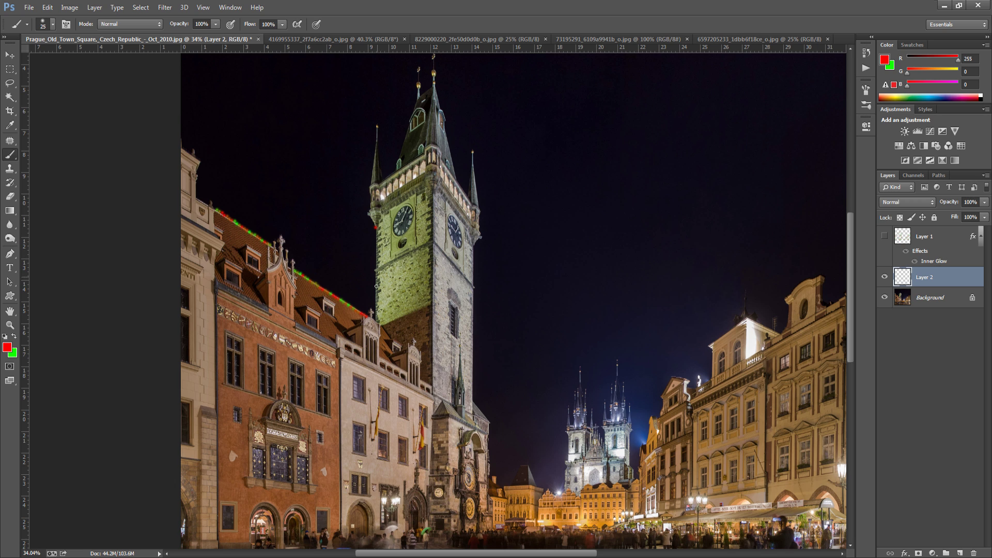
shift+click(375, 316)
shift+click(432, 386)
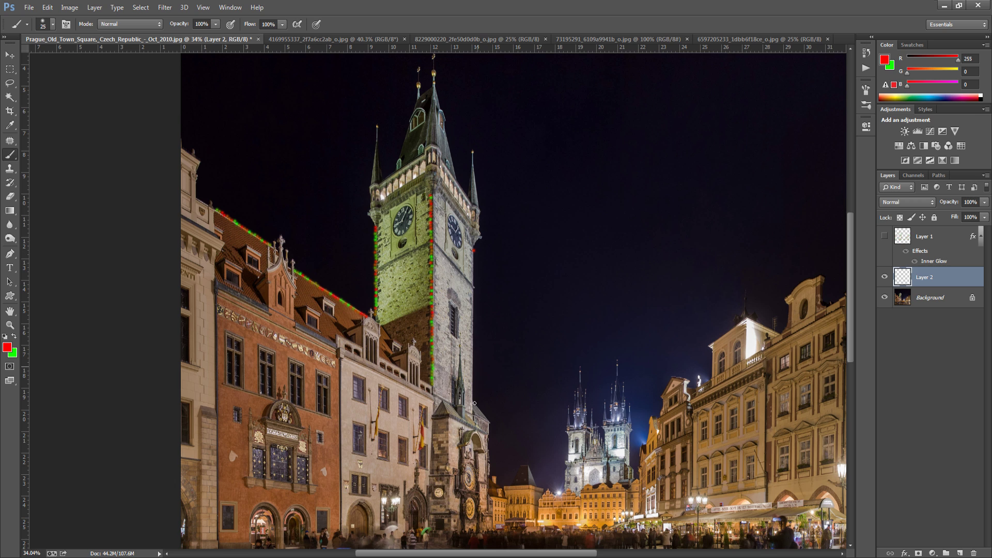
shift+click(473, 406)
Add a light strand along the left building's lower roof edge to its end
click(216, 289)
shift+click(269, 312)
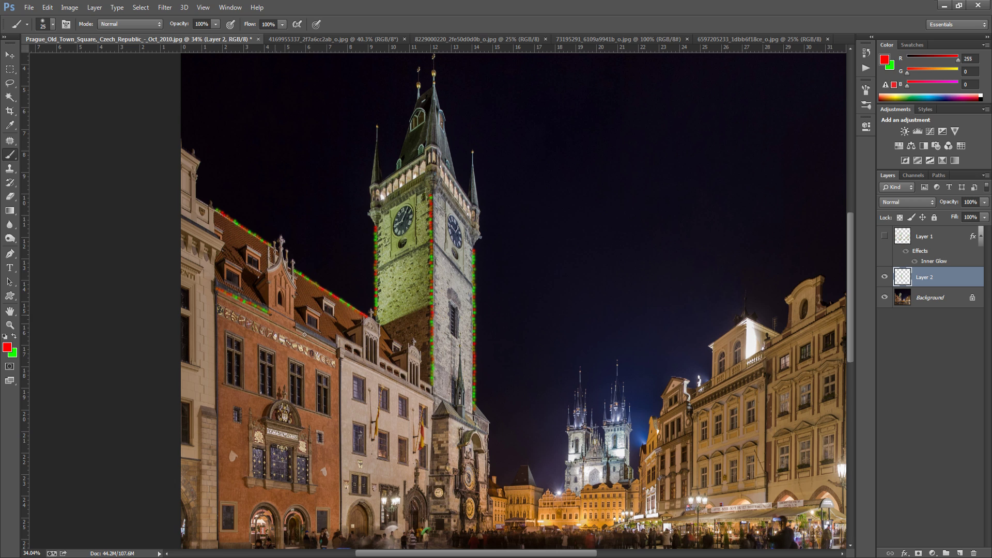
shift+click(337, 347)
Enable Layer 2's Inner Glow with Normal blend mode, 100% opacity and ffffff colour
double_click(945, 280)
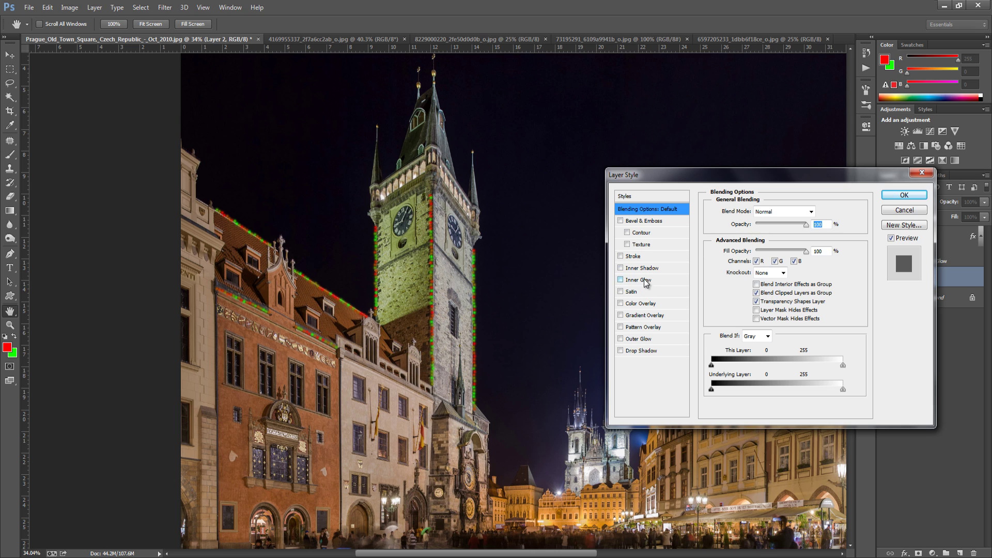
click(645, 279)
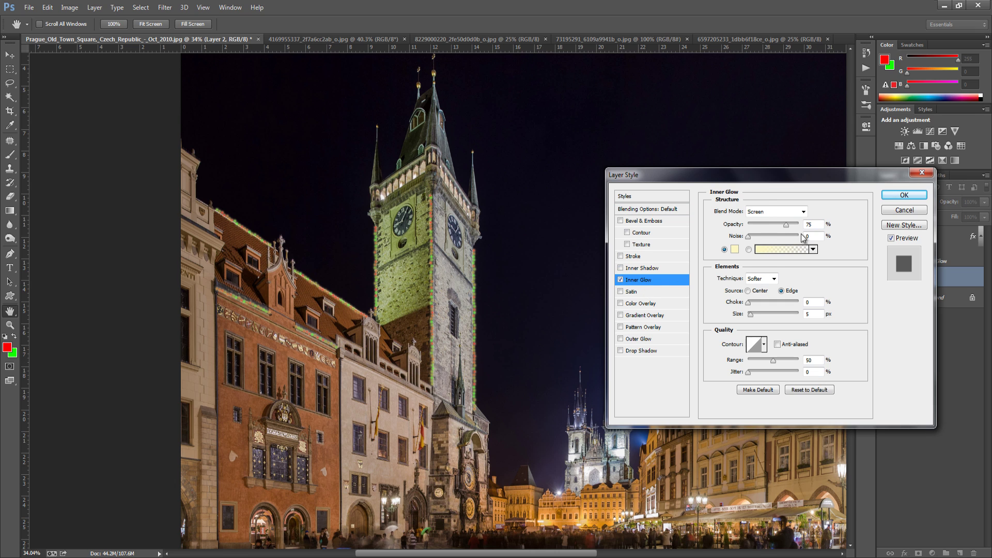
click(789, 213)
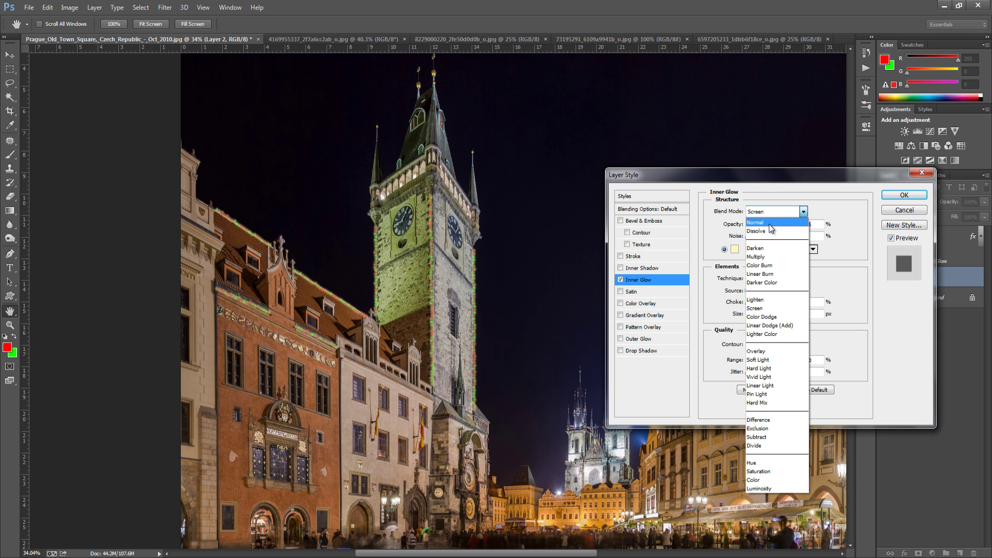
click(769, 223)
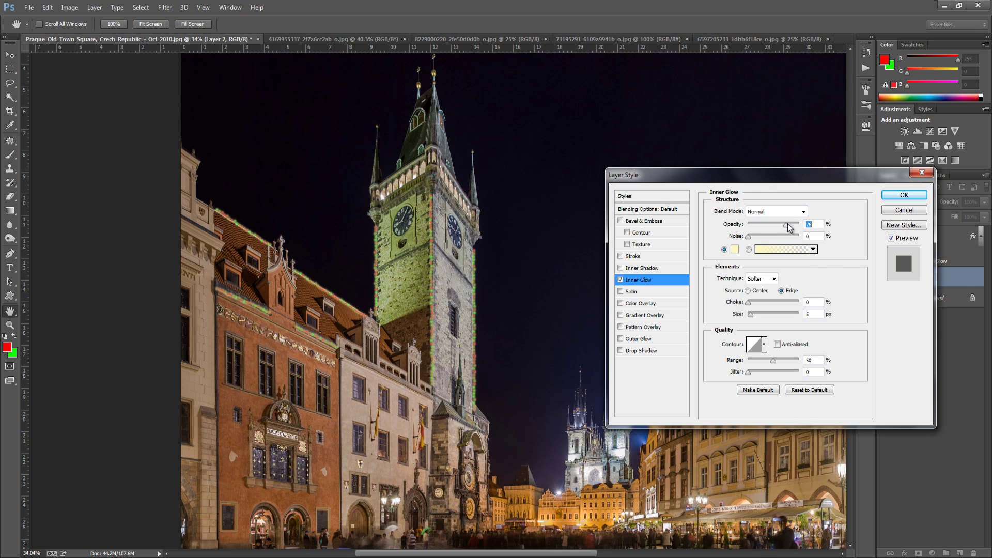
drag(785, 225, 809, 221)
click(734, 249)
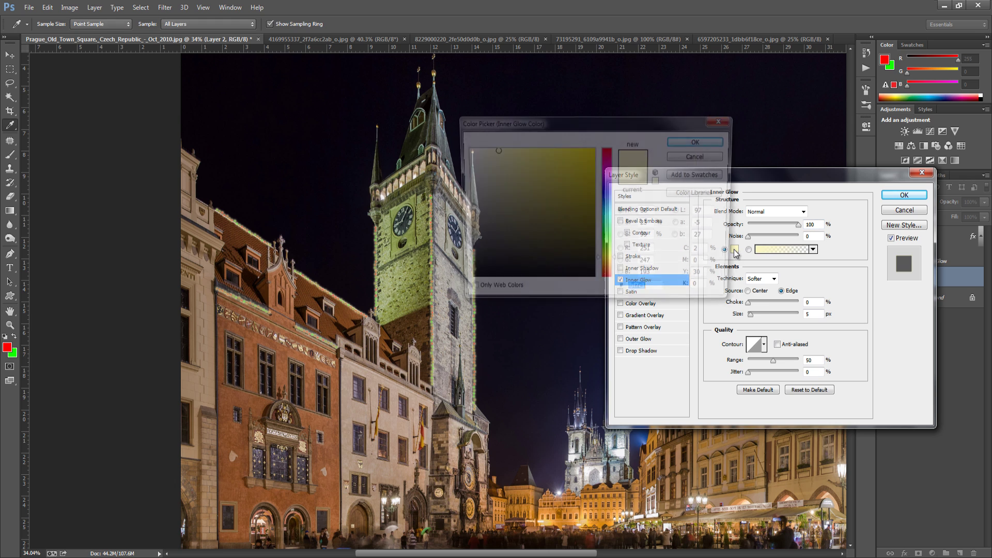
click(464, 149)
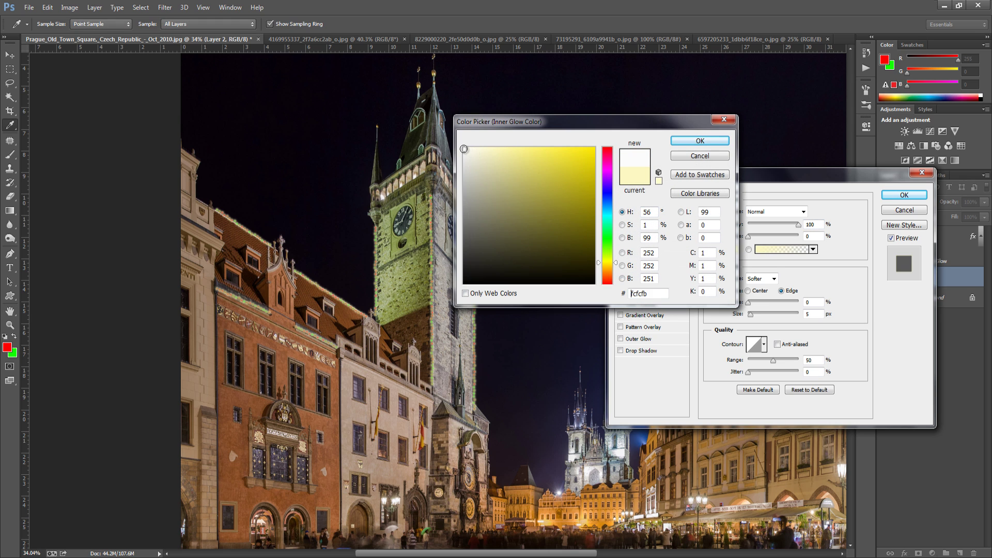
click(658, 181)
click(708, 139)
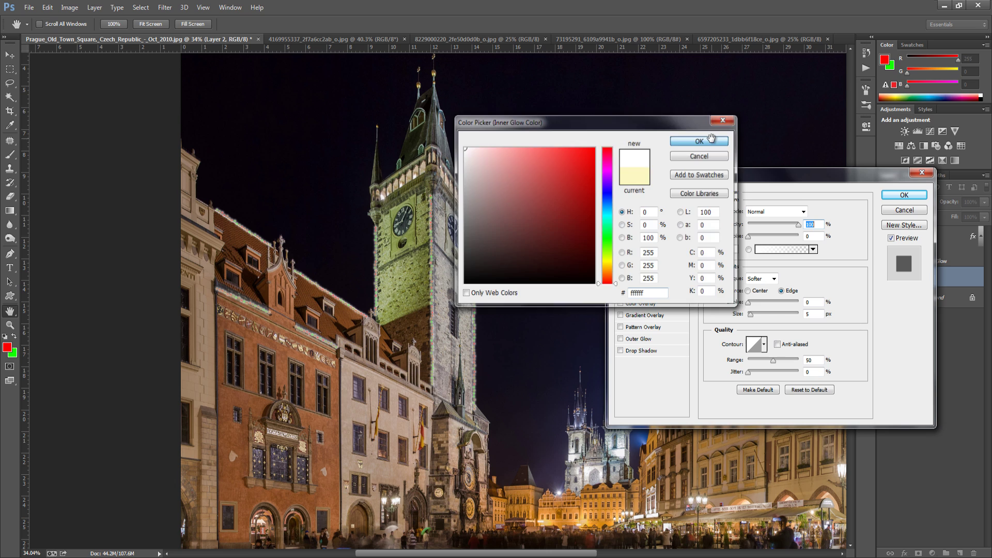
Set Inner Glow source to Center, size 0, anti-aliased Gaussian contour and 17% range
click(748, 291)
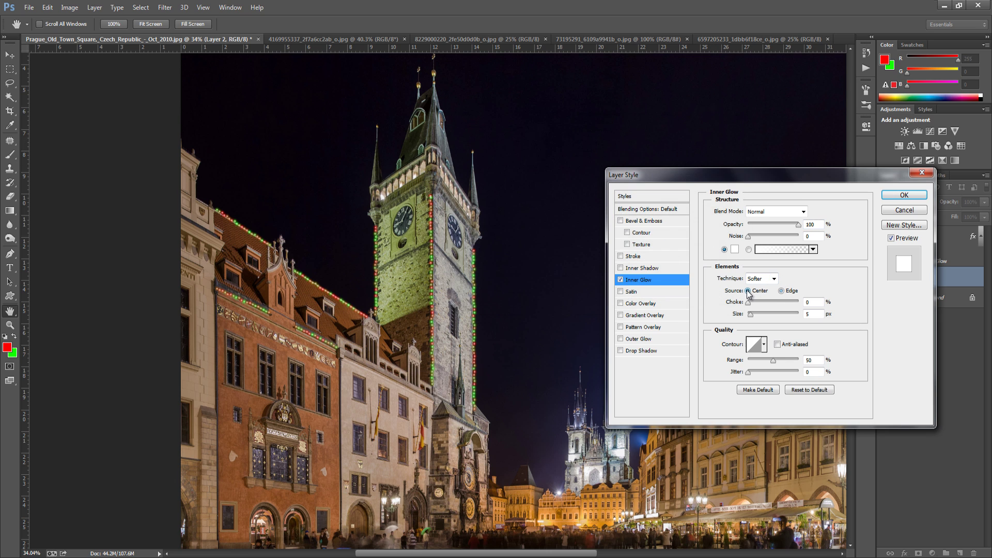
drag(751, 315, 729, 326)
click(764, 346)
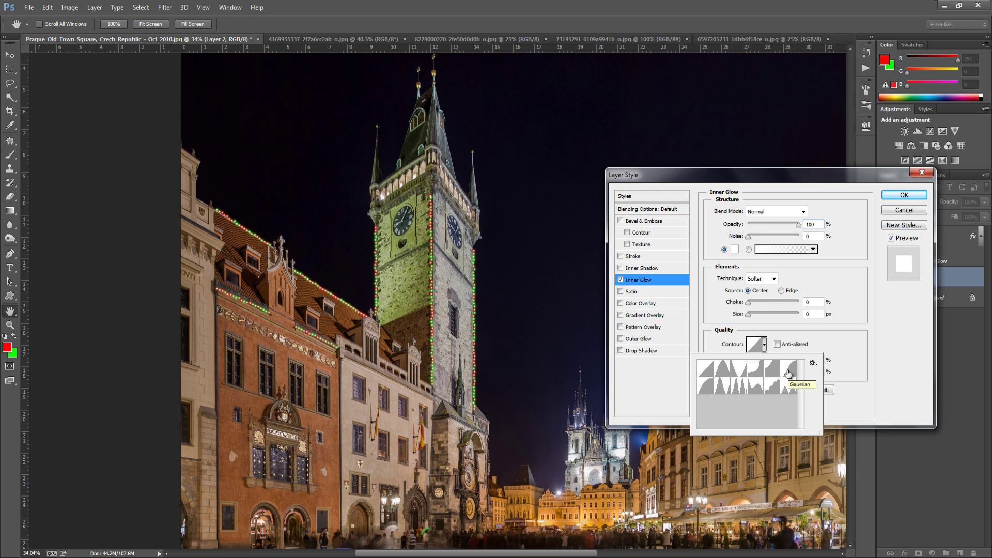
click(787, 373)
click(863, 339)
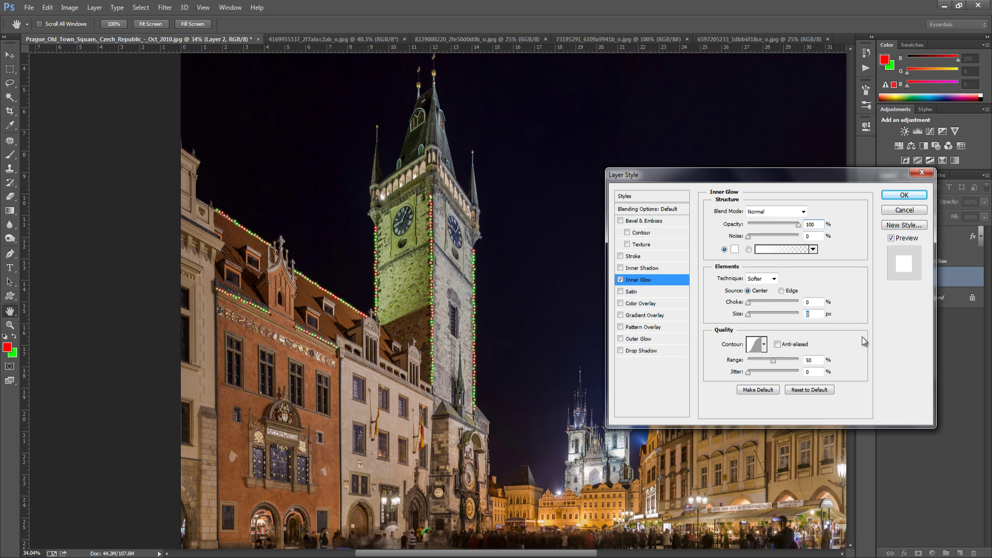
click(781, 346)
mouse_move(775, 363)
mouse_down()
mouse_move(715, 350)
mouse_move(766, 364)
mouse_move(755, 364)
mouse_up()
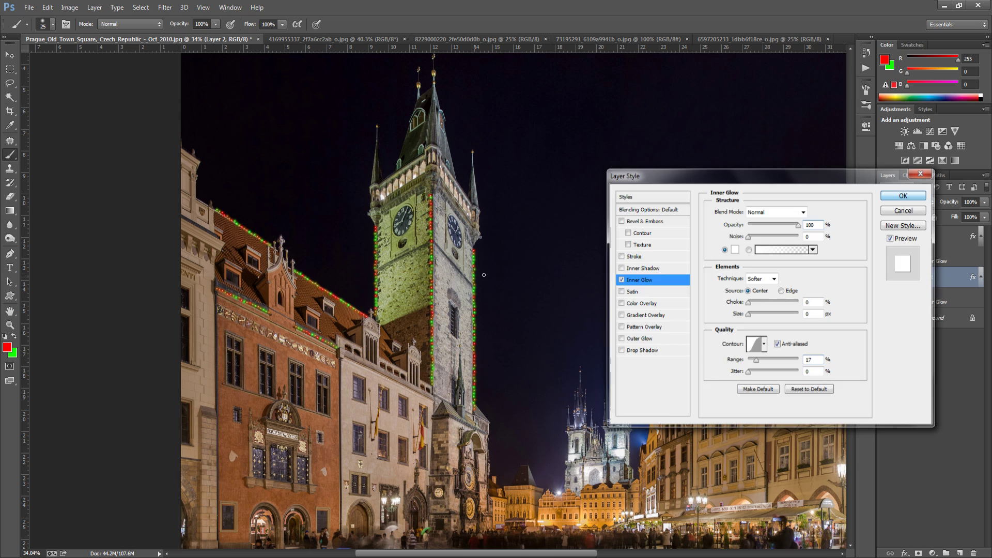
Apply the inner glow and switch Layer 2 to Color Dodge after trying Linear Dodge (Add)
key(Return)
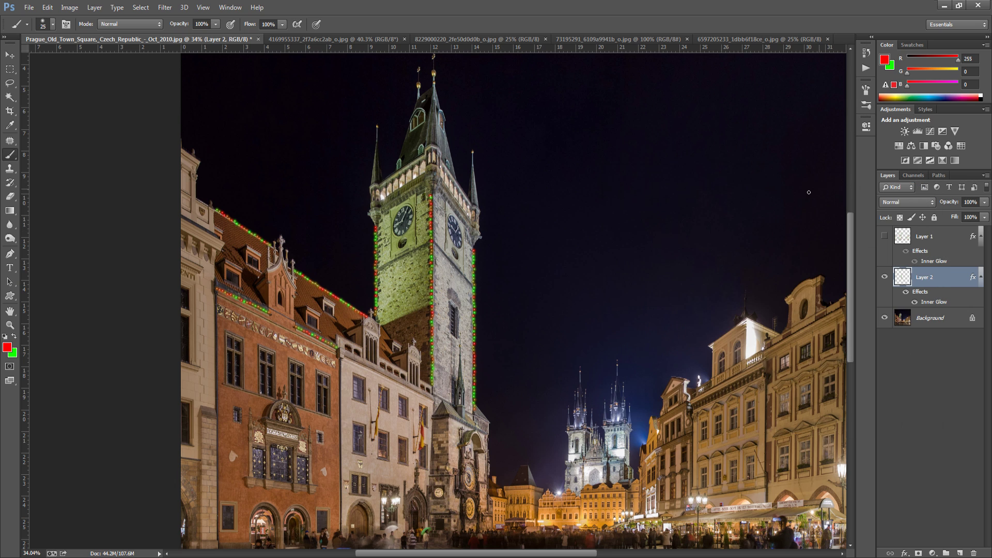
click(905, 202)
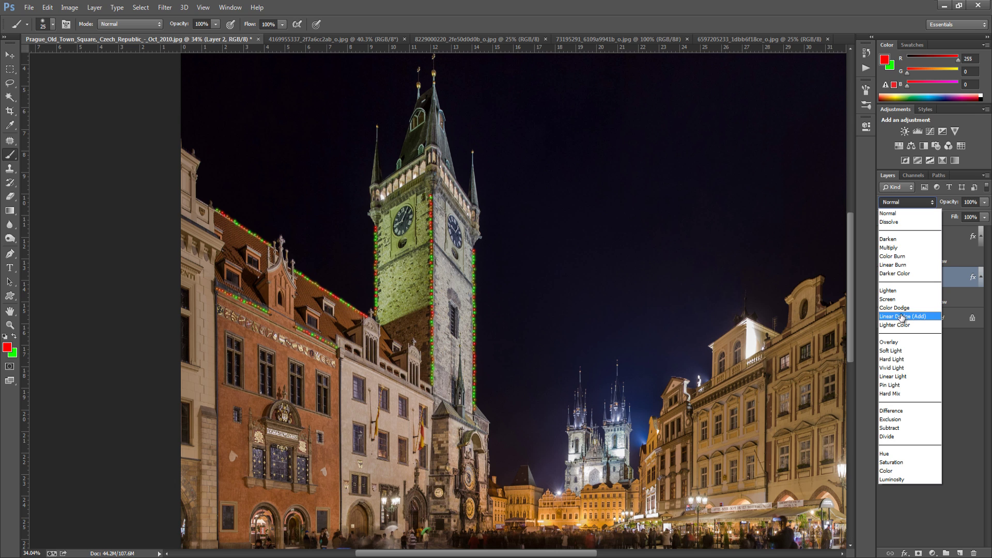
click(901, 316)
click(909, 202)
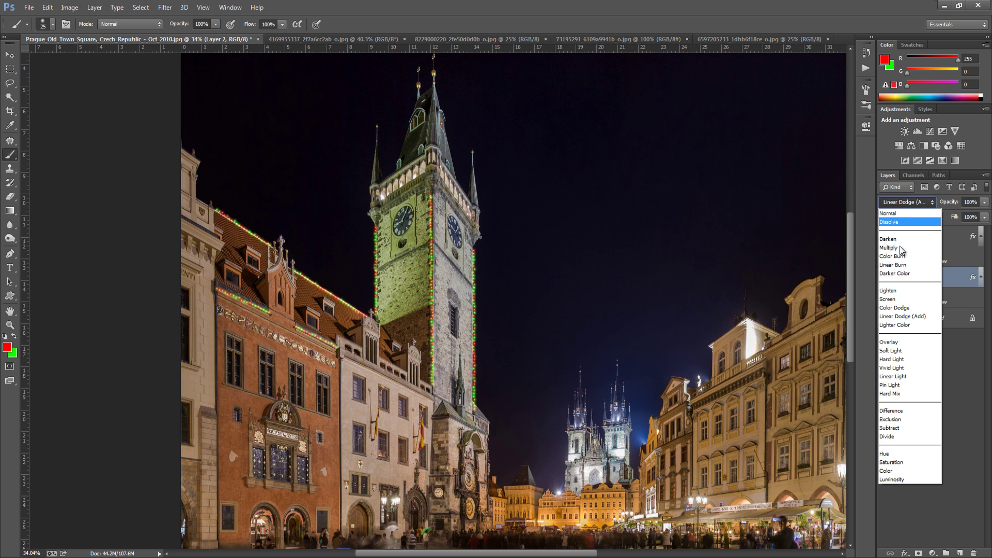
click(903, 307)
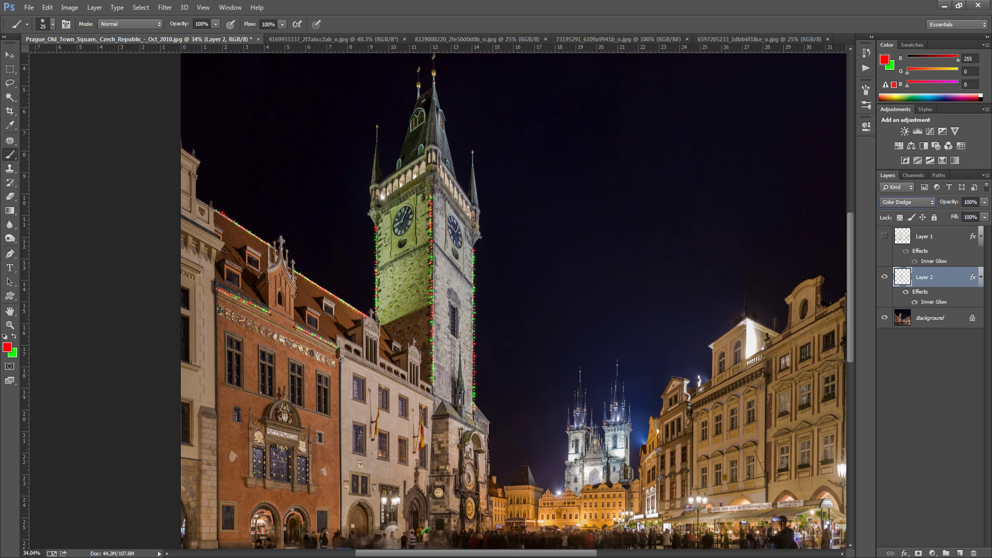
Paint a light strand down the building edge and outline the first window with bulbs
shift+click(341, 530)
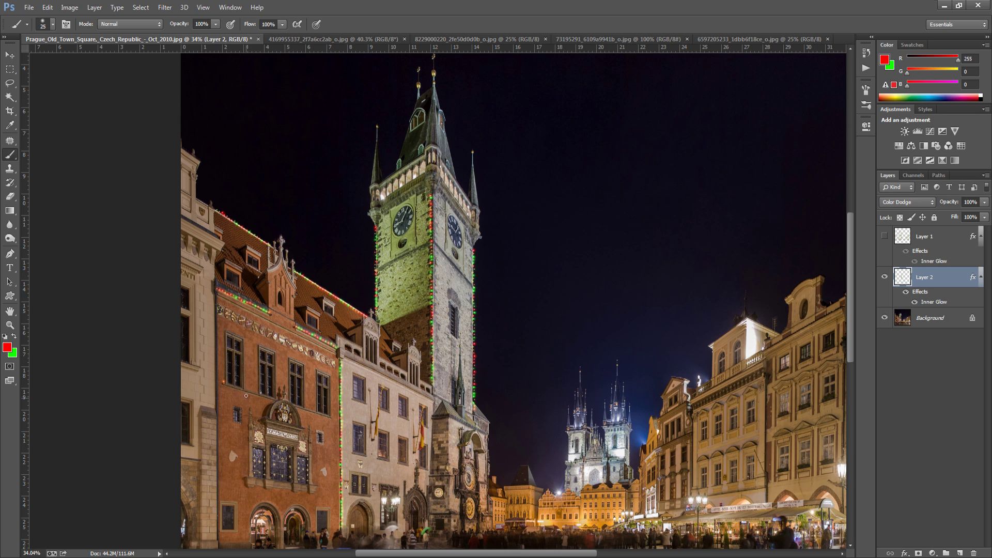
shift+click(248, 391)
shift+click(243, 340)
shift+click(228, 333)
shift+click(223, 383)
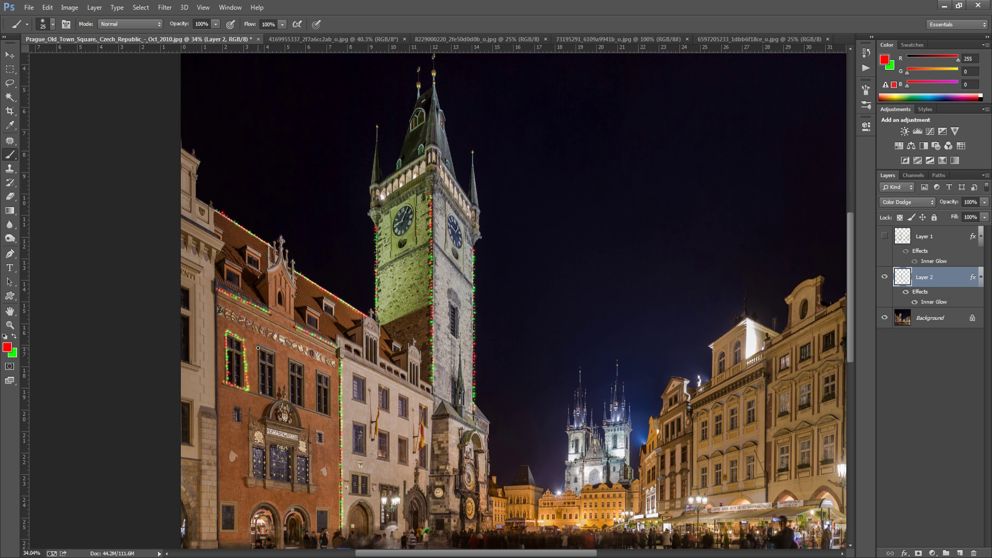
Outline the second window's left, bottom, right and top edges with red and green bulbs
click(258, 347)
shift+click(258, 393)
shift+click(276, 397)
shift+click(274, 349)
shift+click(258, 347)
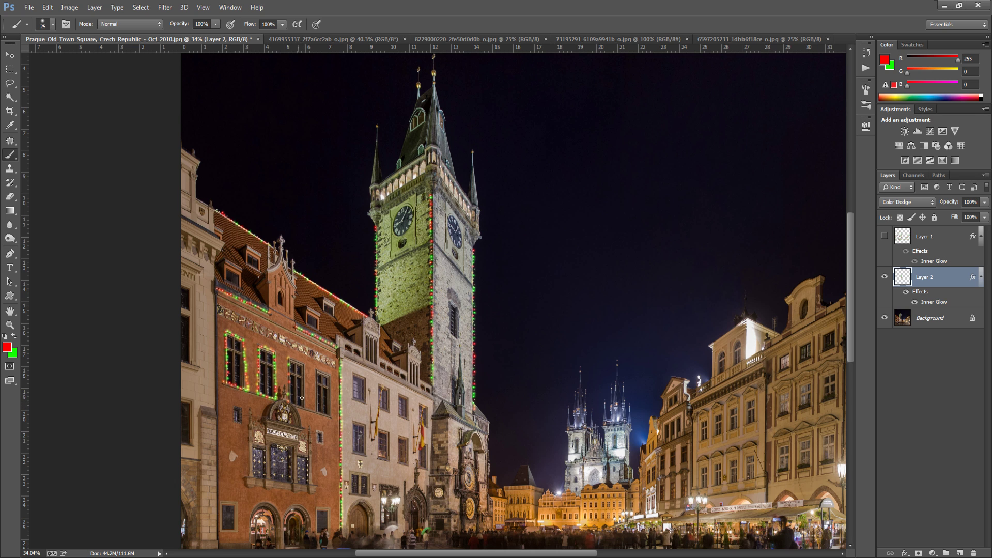
Drag Layer 2's Fill slider down to 71% to soften the glowing bulbs
click(984, 217)
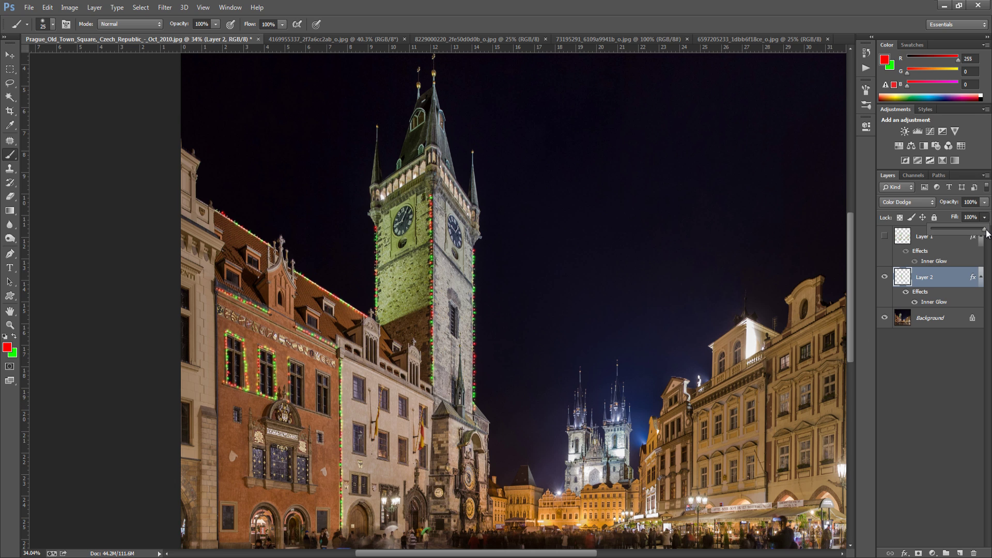
mouse_move(986, 233)
mouse_down()
mouse_move(929, 235)
mouse_move(971, 237)
mouse_up()
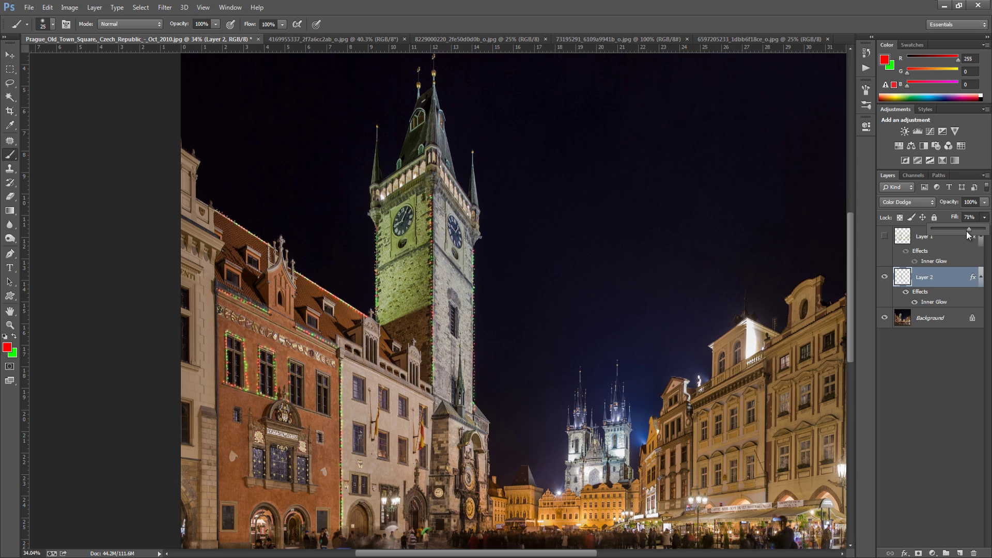
Hide Layer 2 and show Layer 1's finished red and green string lights across the square
click(884, 277)
click(884, 237)
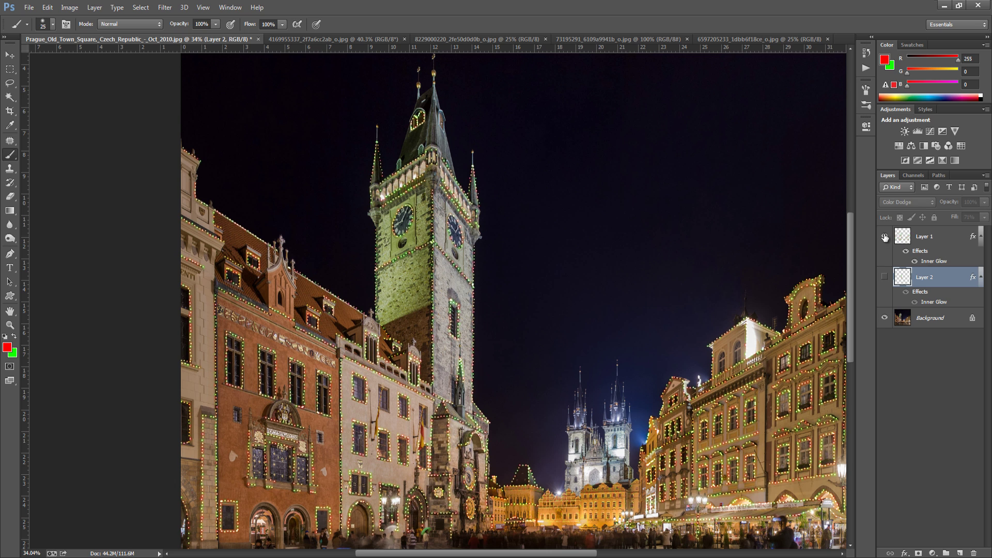